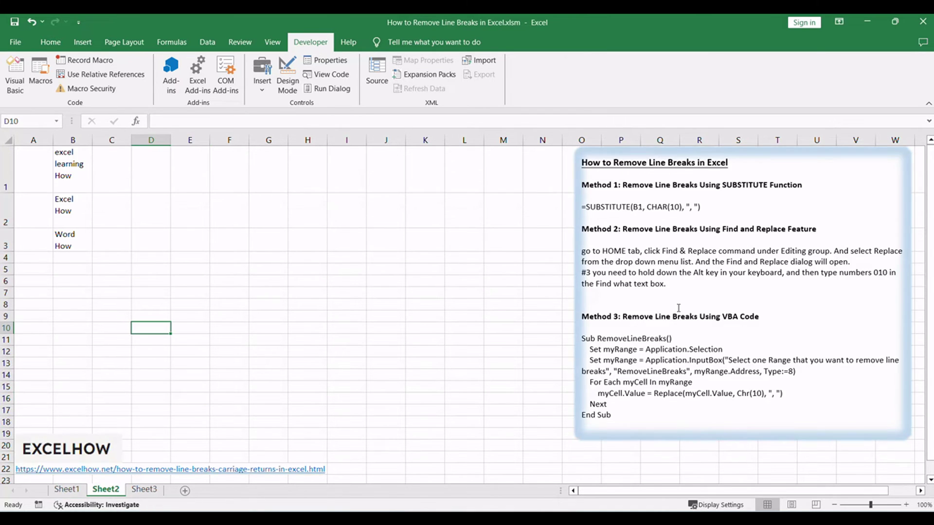
{"action": "left_click", "coordinate": [738, 268]}
{"action": "left_click_drag", "start_coordinate": [727, 185], "coordinate": [802, 190]}
{"action": "left_click", "coordinate": [756, 229]}
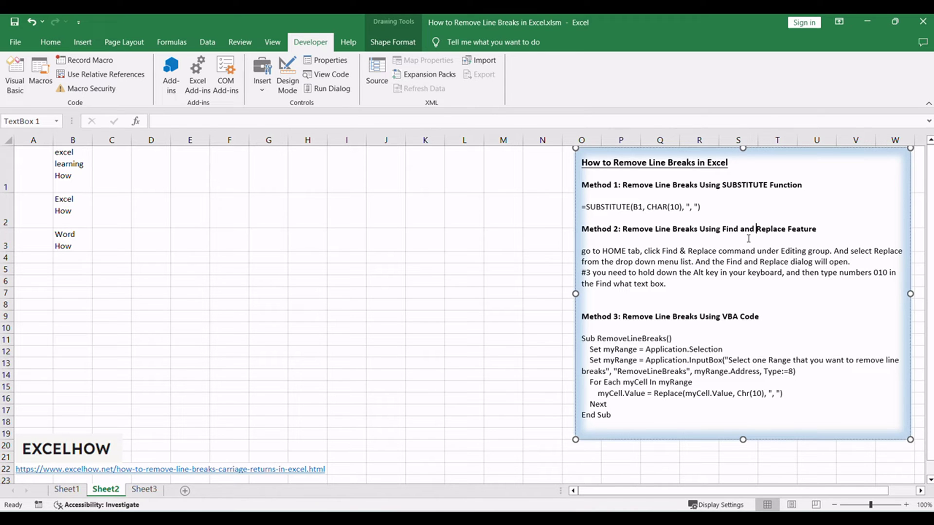
{"action": "left_click", "coordinate": [345, 247]}
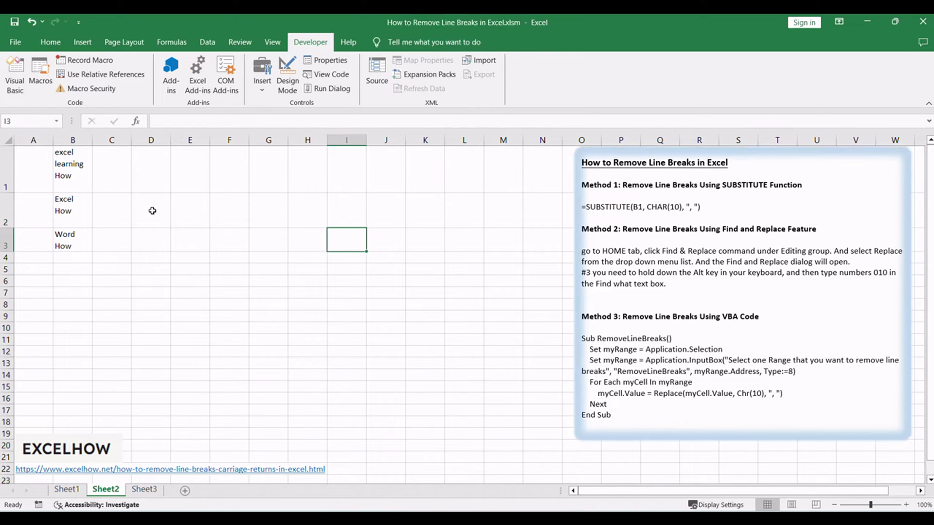
Enter the formula =SUBSTITUTE(B1, CHAR(10), ", ") in cell C1
{"action": "left_click", "coordinate": [114, 175]}
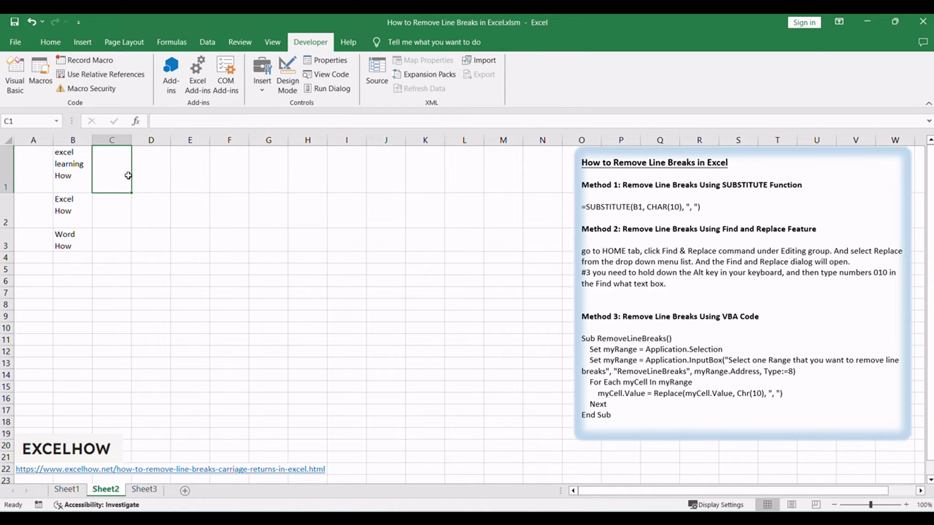
{"action": "double_click", "coordinate": [128, 175]}
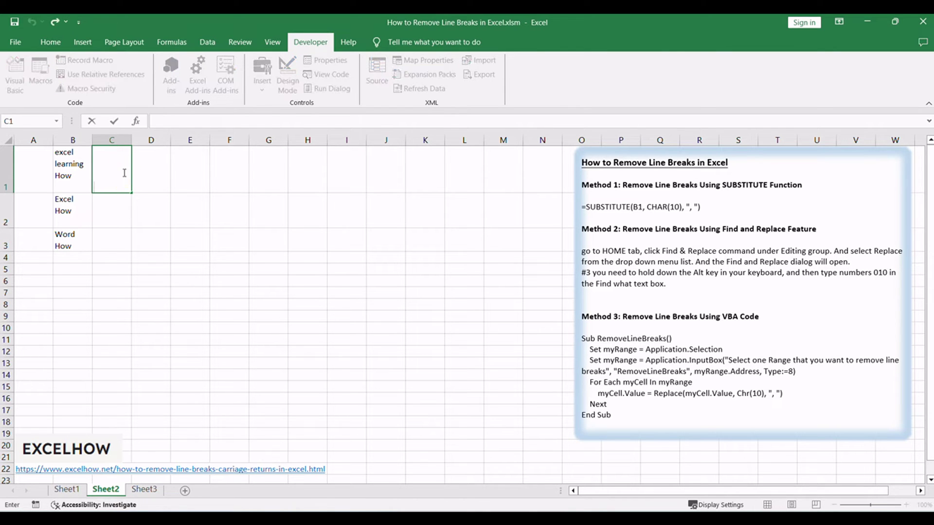
{"action": "type", "text": "=SUBSTITUTE(B1, CHAR(10), \", \")"}
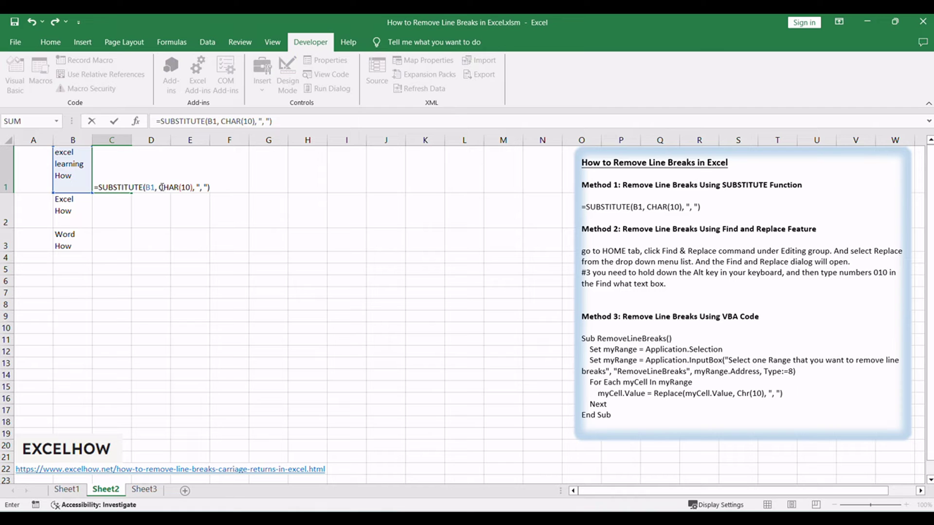
{"action": "left_click", "coordinate": [180, 186]}
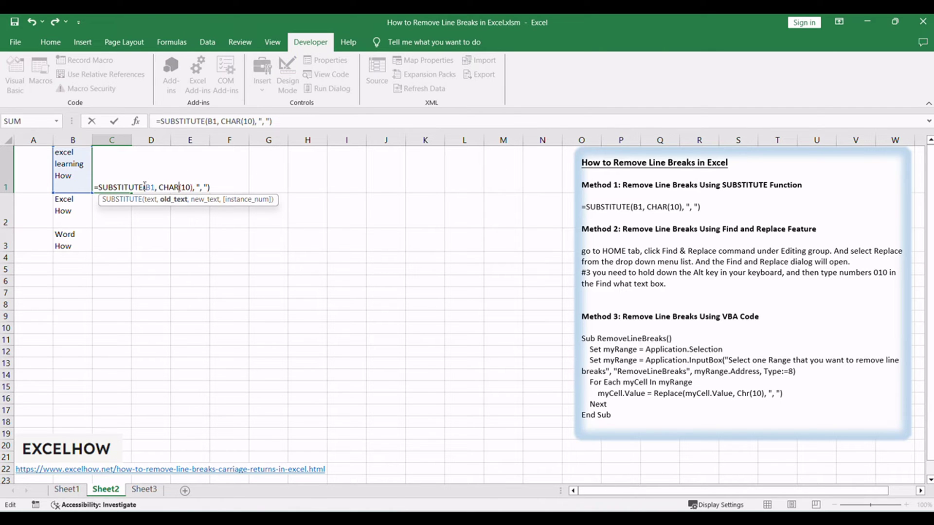
{"action": "left_click", "coordinate": [292, 124]}
{"action": "key", "text": "Return"}
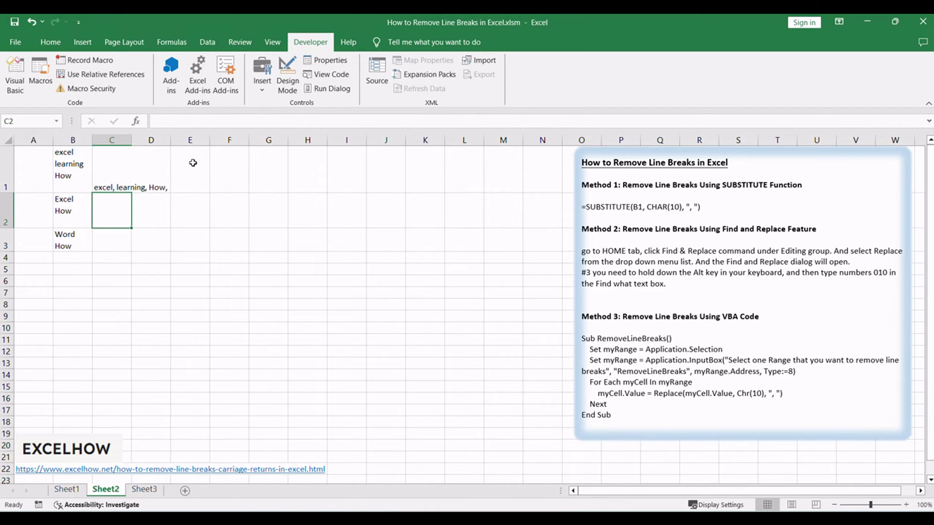
Widen column C to about three times its width and fill the C1 formula down to C3
{"action": "left_click", "coordinate": [120, 182]}
{"action": "left_click_drag", "start_coordinate": [132, 140], "coordinate": [210, 140]}
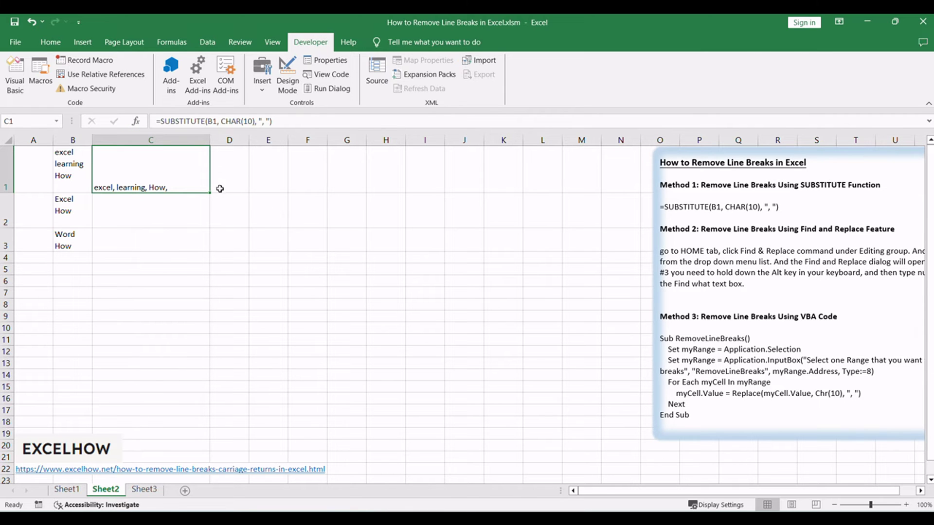
{"action": "left_click_drag", "start_coordinate": [211, 194], "coordinate": [204, 246]}
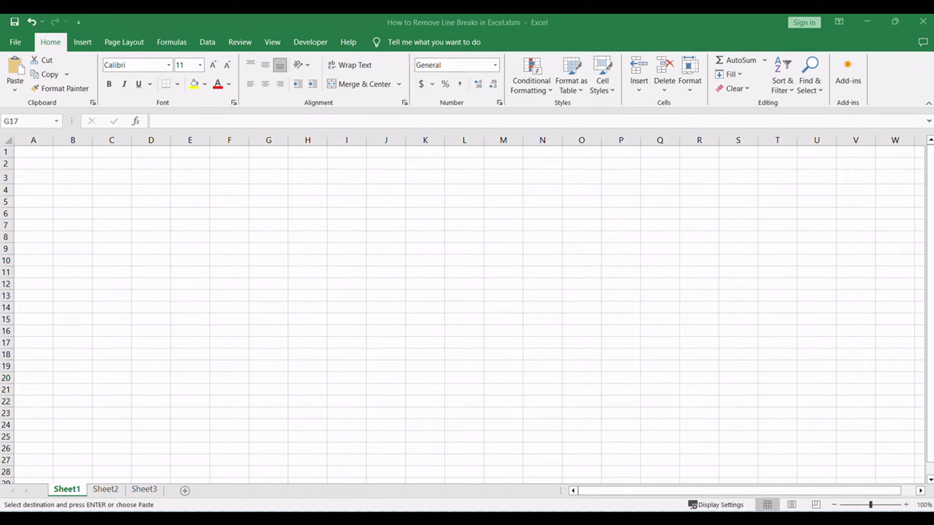
Switch to Sheet2 and deselect the notes text box
{"action": "left_click", "coordinate": [105, 488]}
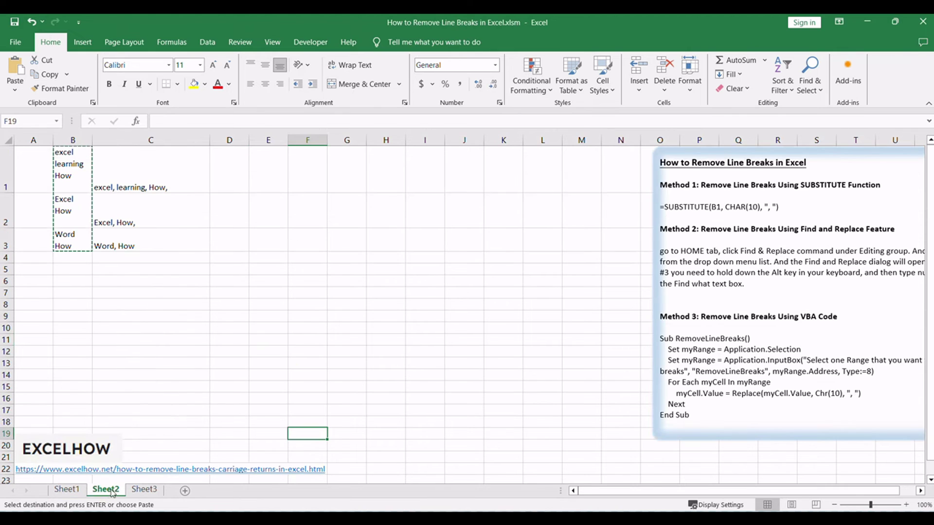
{"action": "left_click", "coordinate": [471, 266]}
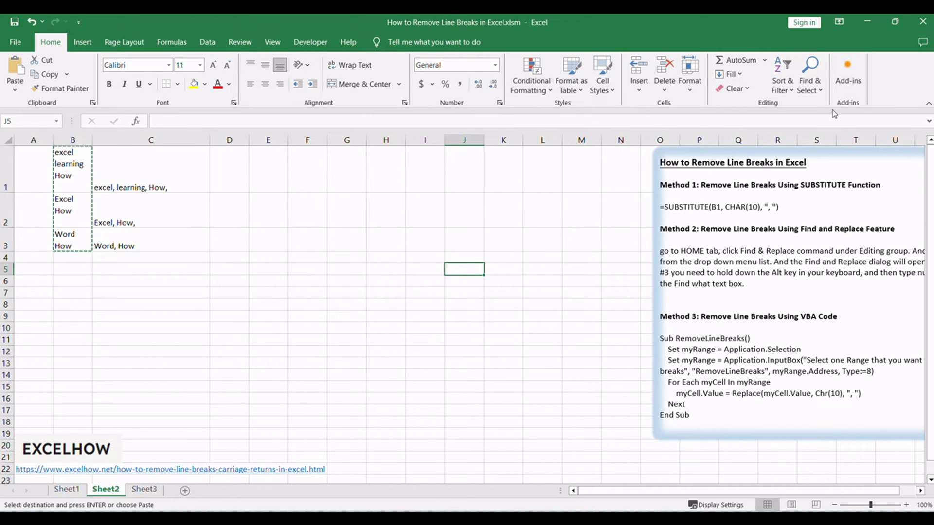
{"action": "left_click", "coordinate": [810, 90]}
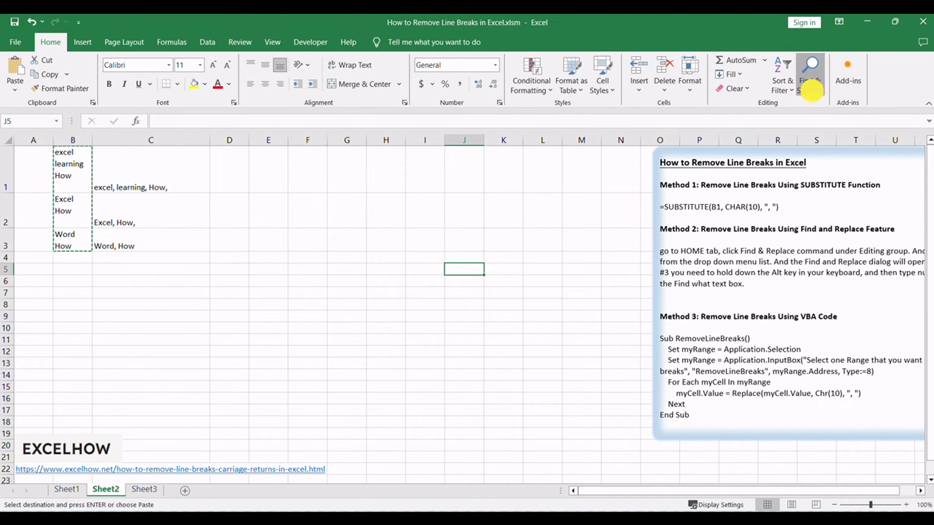
{"action": "left_click", "coordinate": [789, 311]}
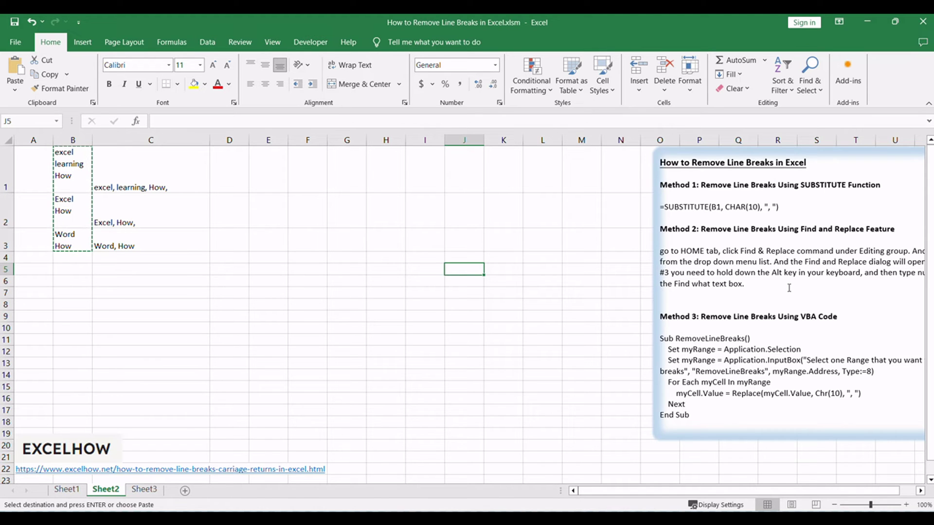
{"action": "left_click", "coordinate": [267, 302]}
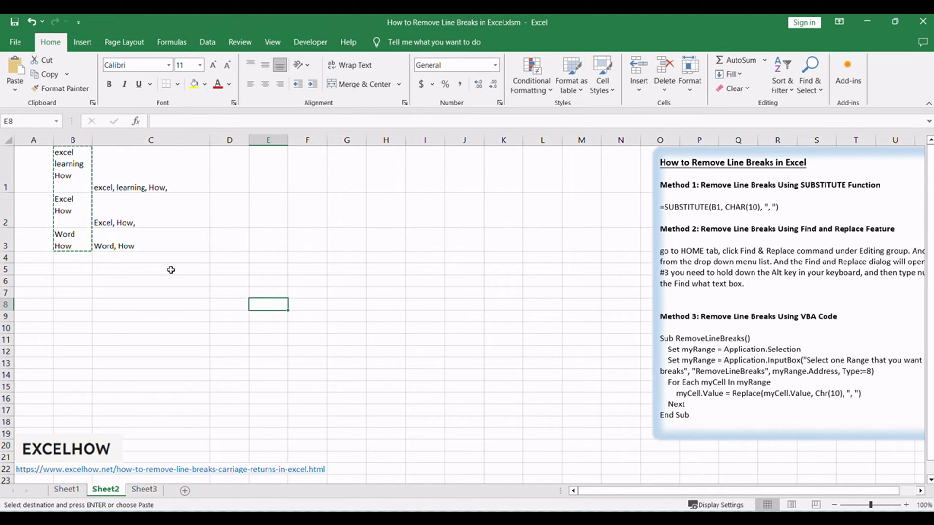
Select cells B1:B3, open Find and Replace for replacing, and move the dialog up on the sheet
{"action": "left_click_drag", "start_coordinate": [73, 163], "coordinate": [75, 245]}
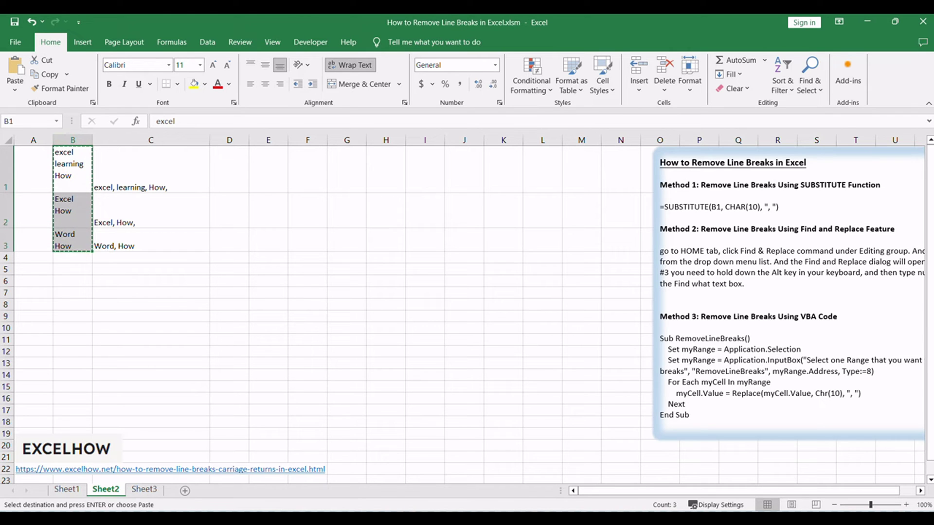
{"action": "key", "text": "alt+F11"}
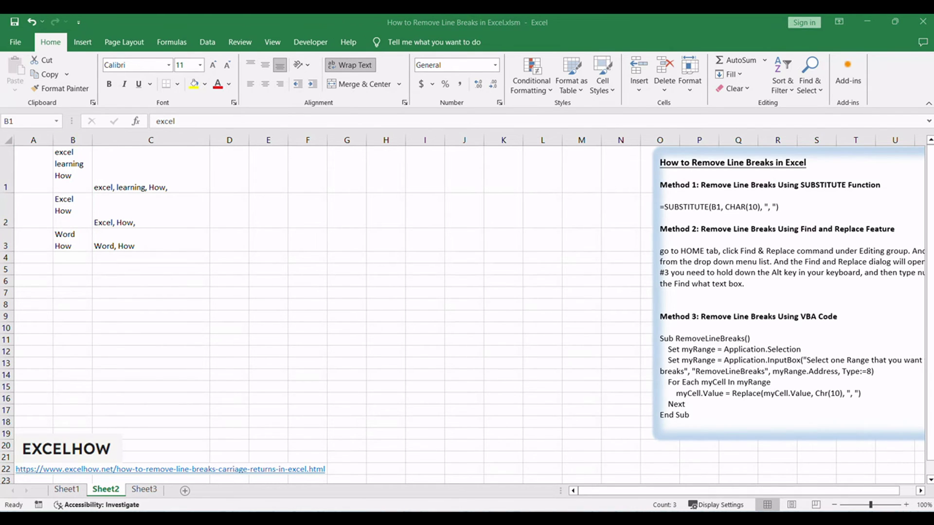
{"action": "left_click", "coordinate": [42, 44]}
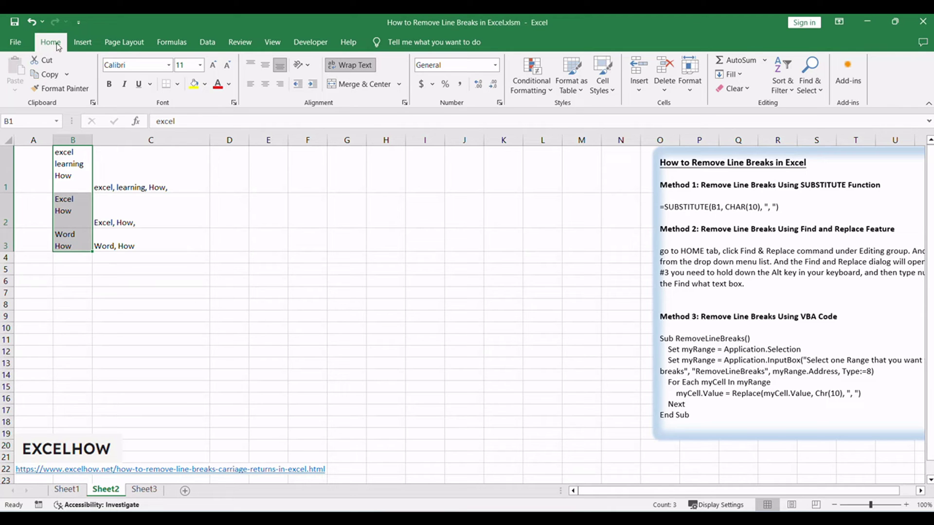
{"action": "left_click", "coordinate": [821, 92]}
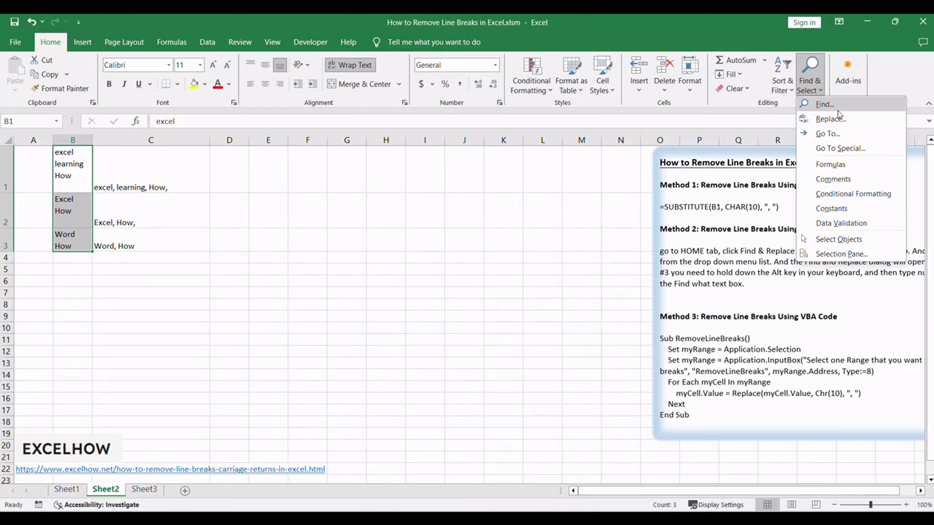
{"action": "left_click", "coordinate": [831, 123]}
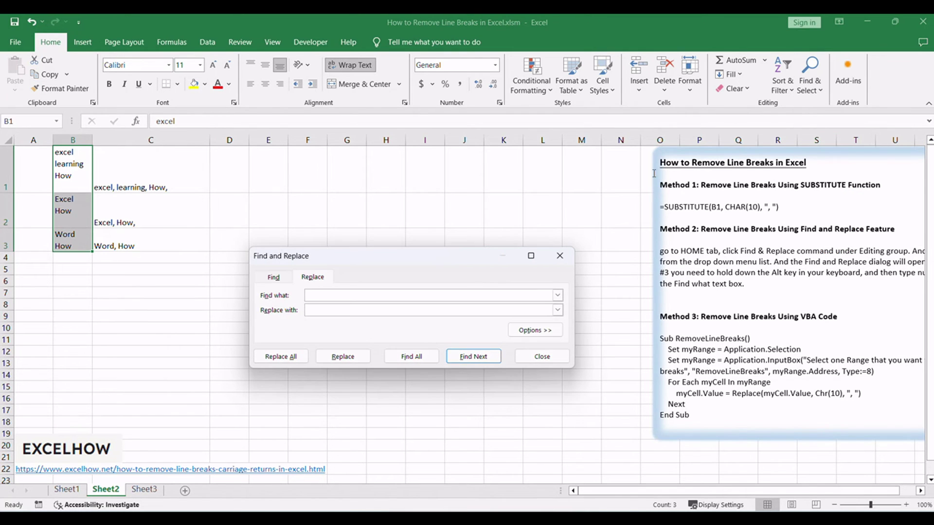
{"action": "left_click_drag", "start_coordinate": [466, 265], "coordinate": [473, 208]}
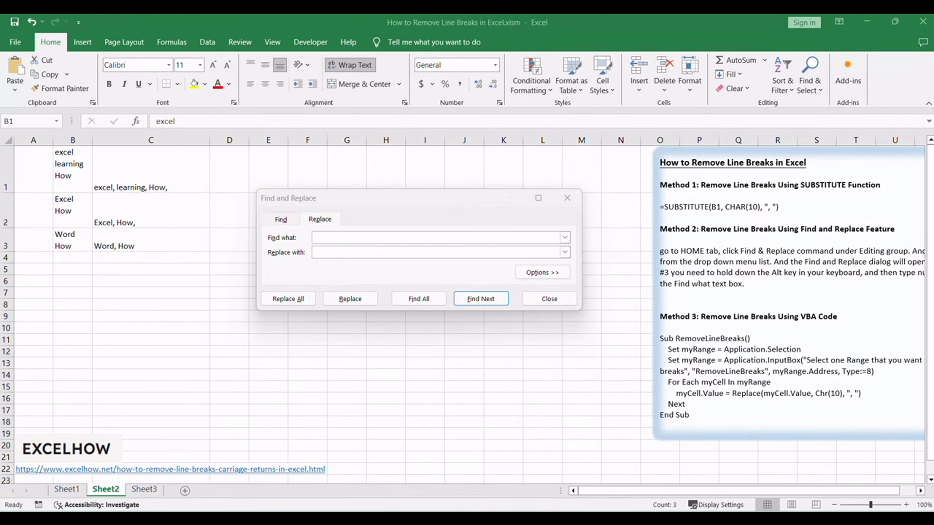
Replace all line breaks in B1:B3 with a comma, using the Alt code 010 as the search character
{"action": "left_click", "coordinate": [343, 238]}
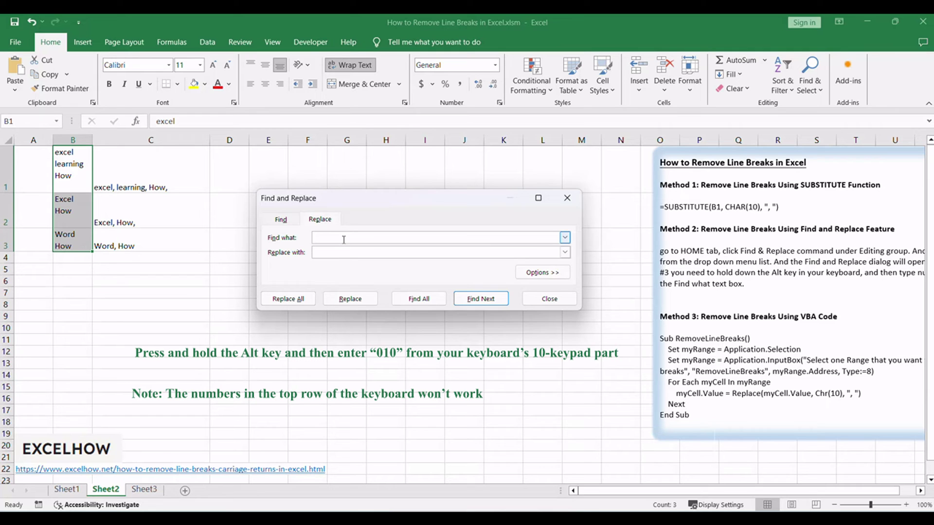
{"action": "key", "text": "alt+KP_0"}
{"action": "key", "text": "alt+KP_1"}
{"action": "key", "text": "alt+KP_0"}
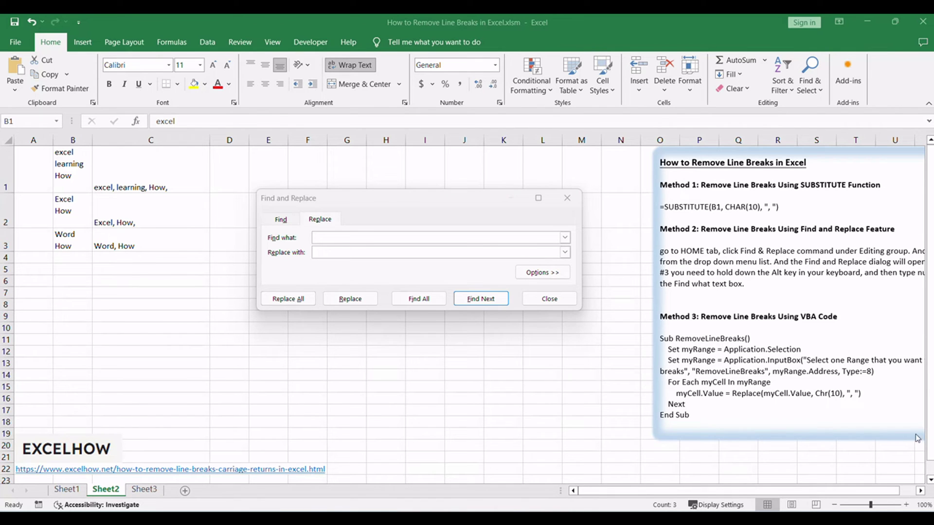
{"action": "left_click", "coordinate": [335, 253]}
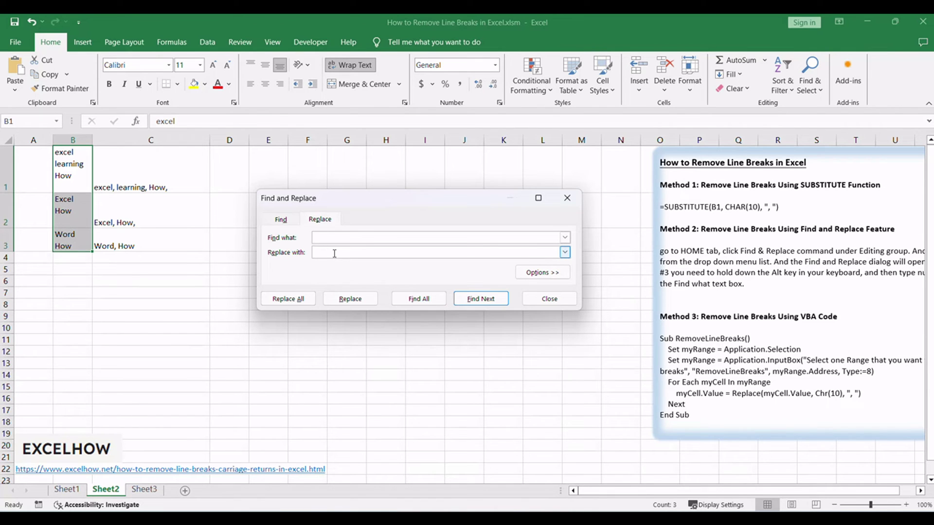
{"action": "type", "text": ","}
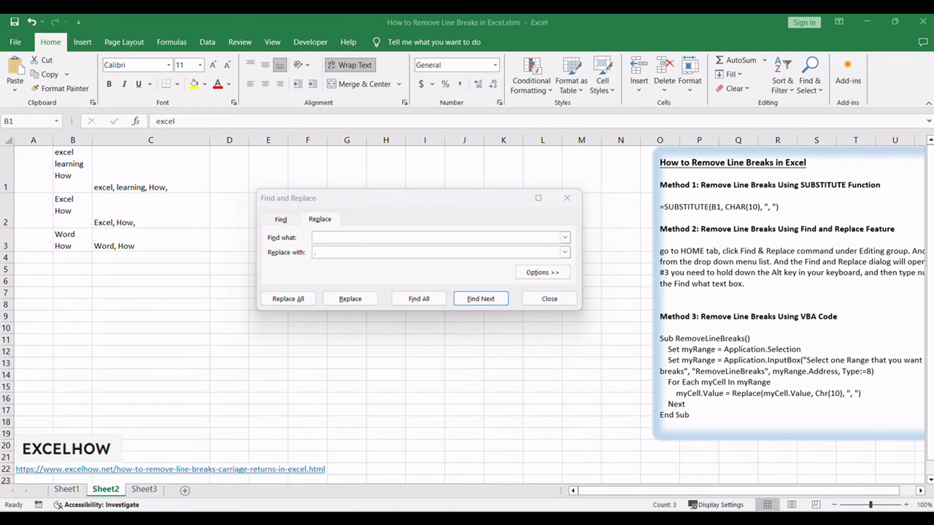
{"action": "left_click_drag", "start_coordinate": [354, 202], "coordinate": [357, 208]}
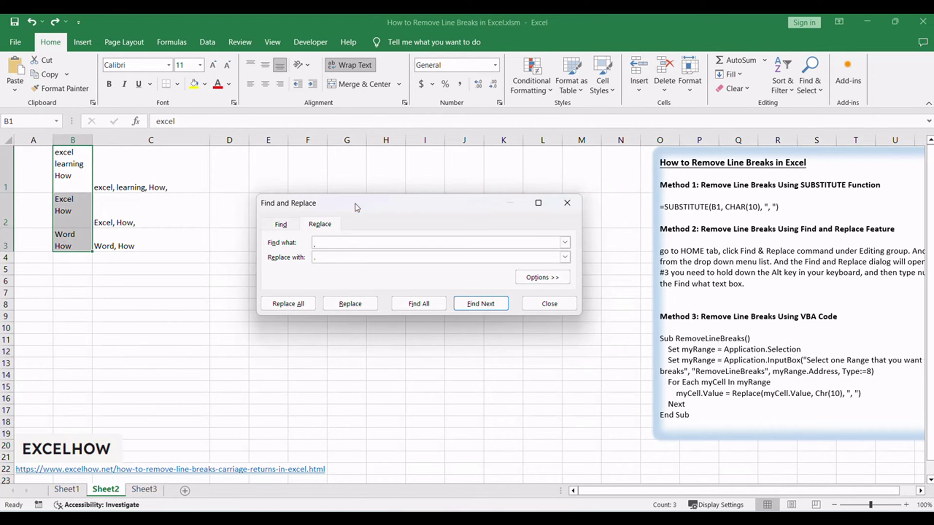
{"action": "left_click", "coordinate": [300, 304]}
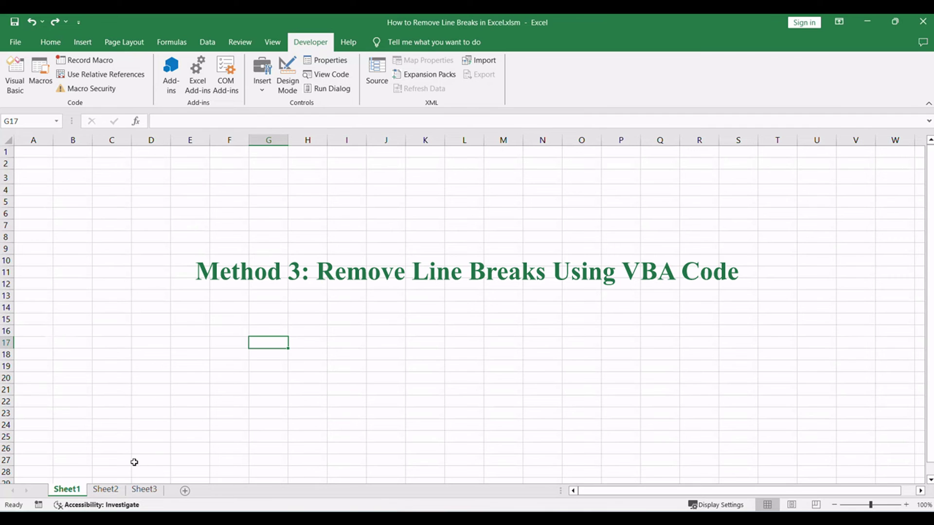
On Sheet2, select the RemoveLineBreaks code under Method 3 in the notes text box, then return to the grid at F9
{"action": "left_click", "coordinate": [115, 490]}
{"action": "left_click", "coordinate": [786, 327]}
{"action": "left_click_drag", "start_coordinate": [801, 317], "coordinate": [839, 316]}
{"action": "left_click", "coordinate": [810, 347]}
{"action": "left_click_drag", "start_coordinate": [659, 347], "coordinate": [724, 417]}
{"action": "left_click", "coordinate": [720, 339]}
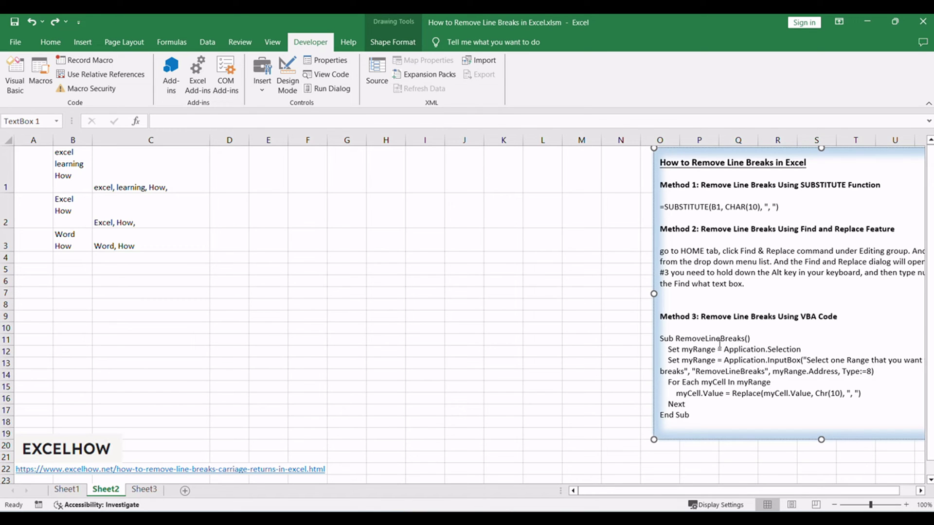
{"action": "left_click", "coordinate": [299, 322]}
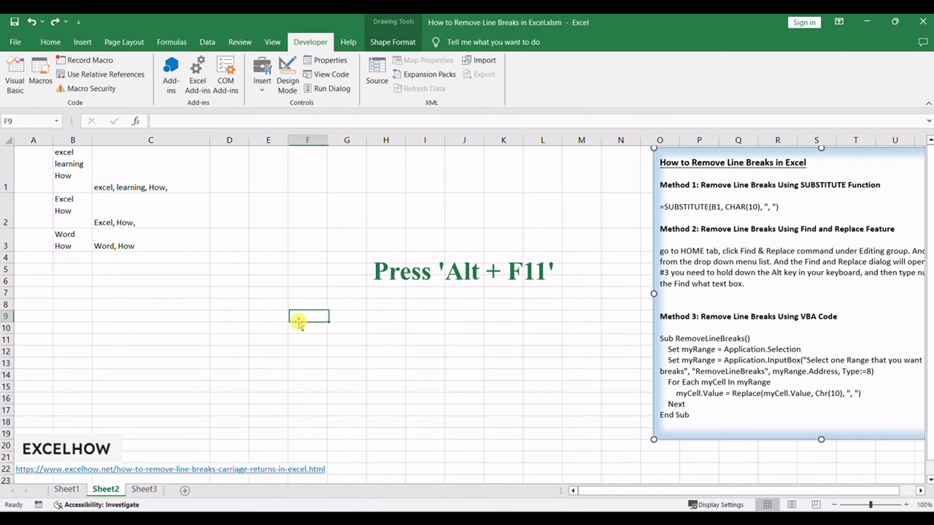
Open the Visual Basic editor and insert a new standard module into the workbook's VBA project
{"action": "key", "text": "alt+F11"}
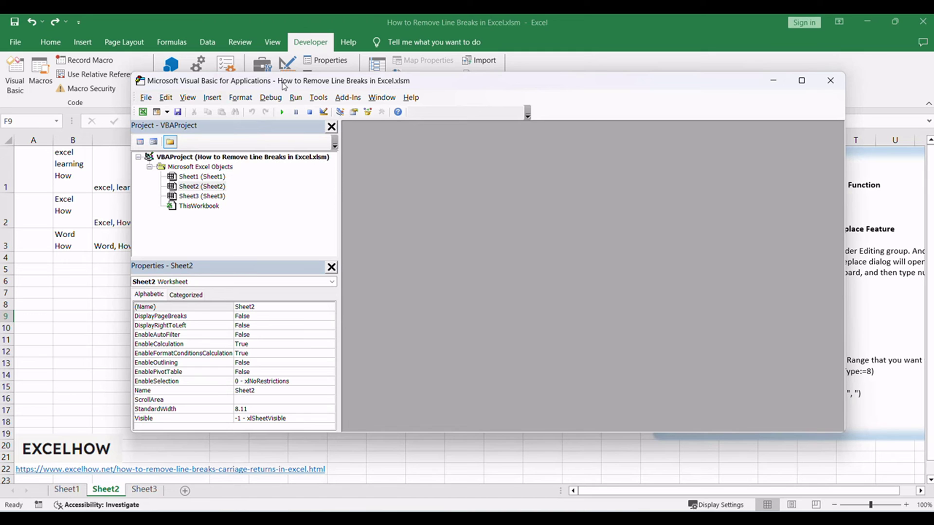
{"action": "right_click", "coordinate": [251, 196]}
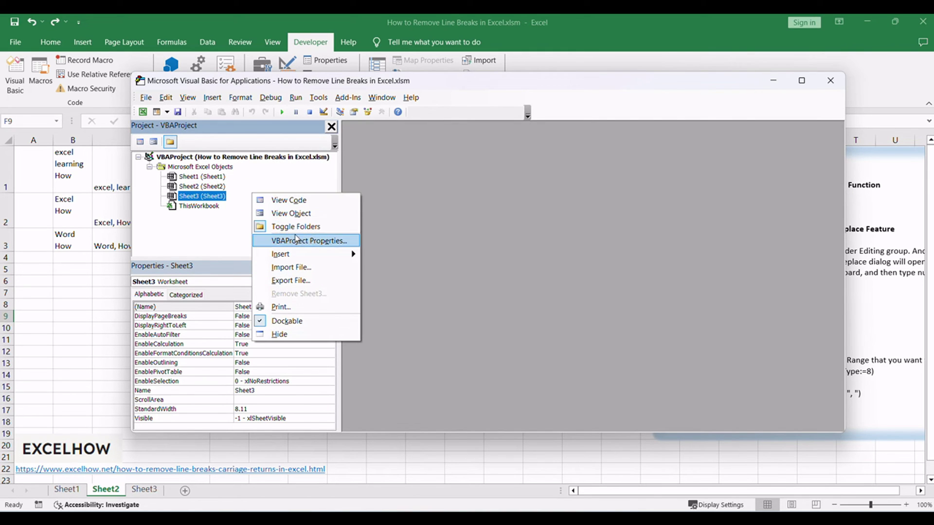
{"action": "mouse_move", "coordinate": [289, 255]}
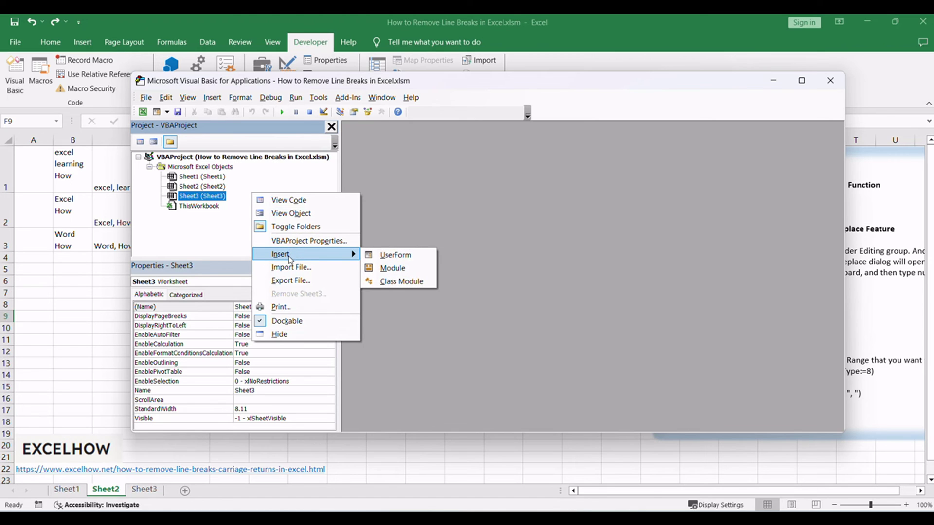
{"action": "left_click", "coordinate": [393, 268]}
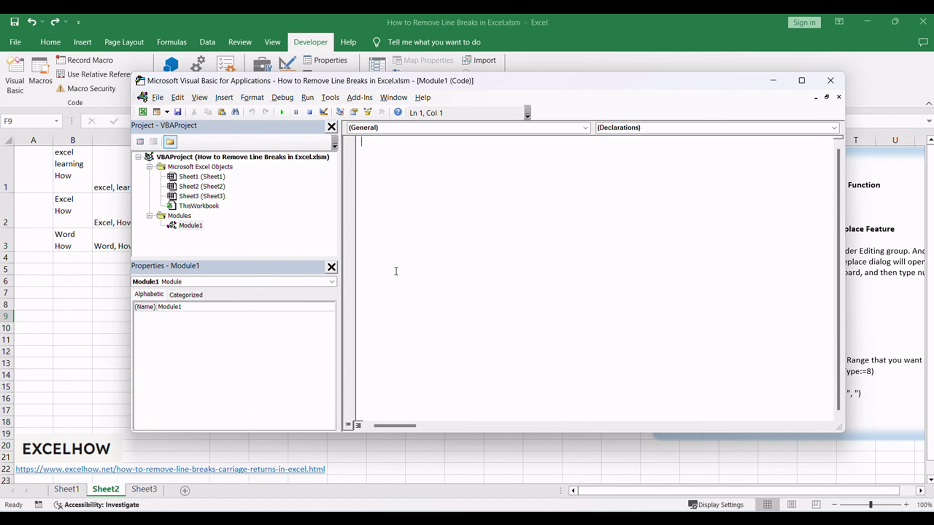
Paste the RemoveLineBreaks macro code into the empty module and add a blank line after End Sub
{"action": "left_click", "coordinate": [420, 239]}
{"action": "key", "text": "ctrl+v"}
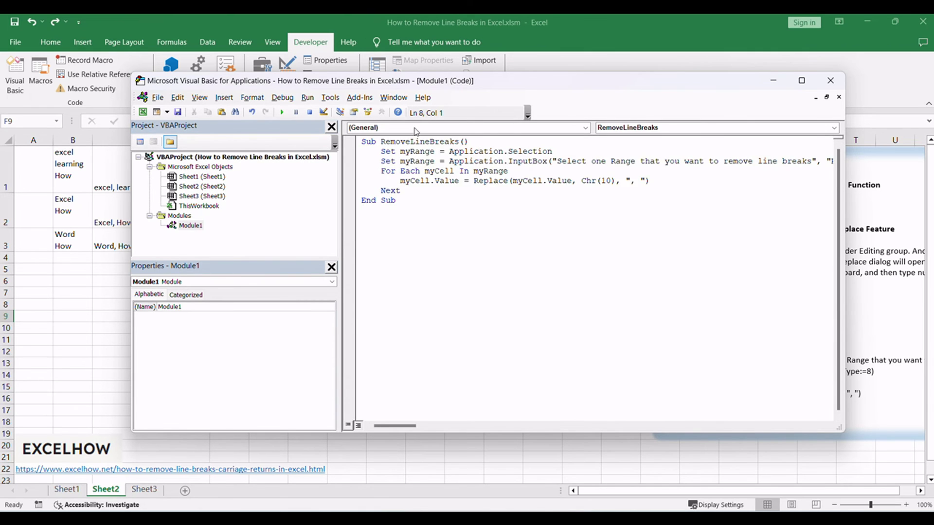
{"action": "key", "text": "Return"}
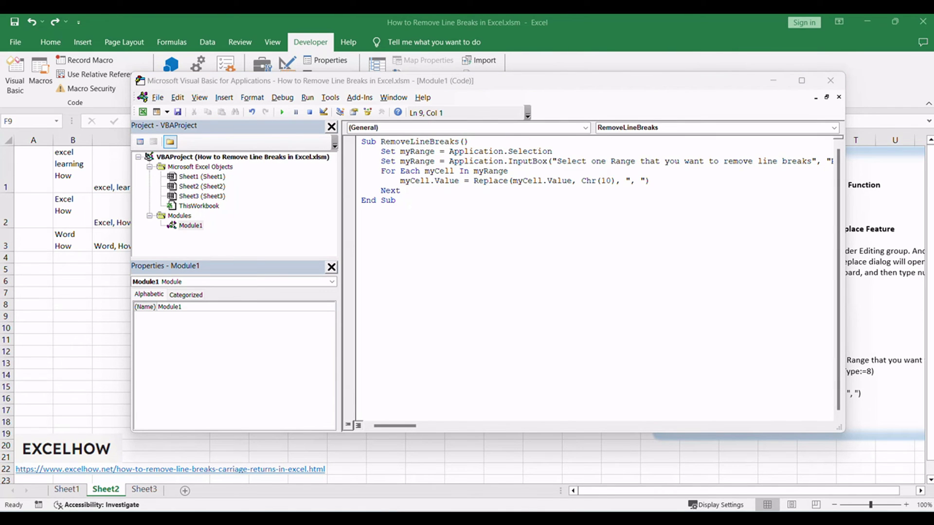
{"action": "left_click", "coordinate": [579, 258]}
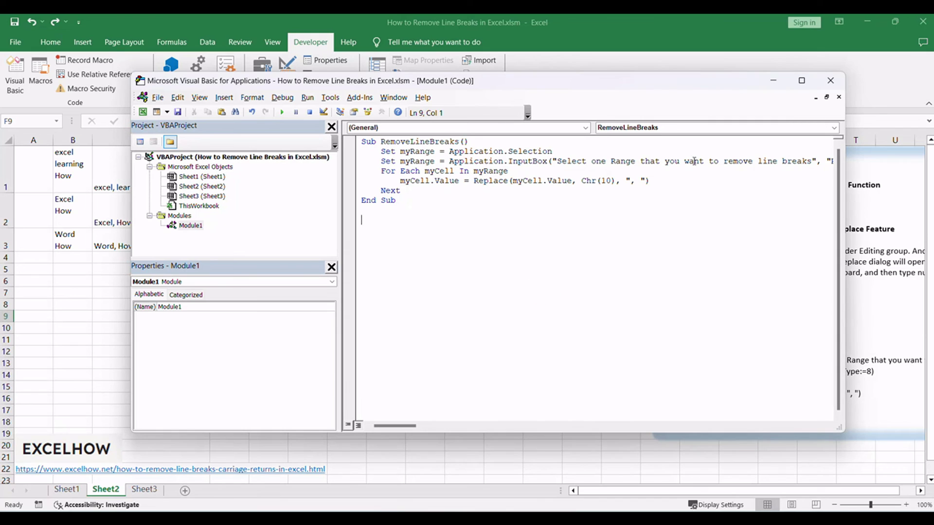
Review the RemoveLineBreaks code, close the Visual Basic editor and select cell M3 on Sheet2
{"action": "left_click_drag", "start_coordinate": [411, 141], "coordinate": [468, 142]}
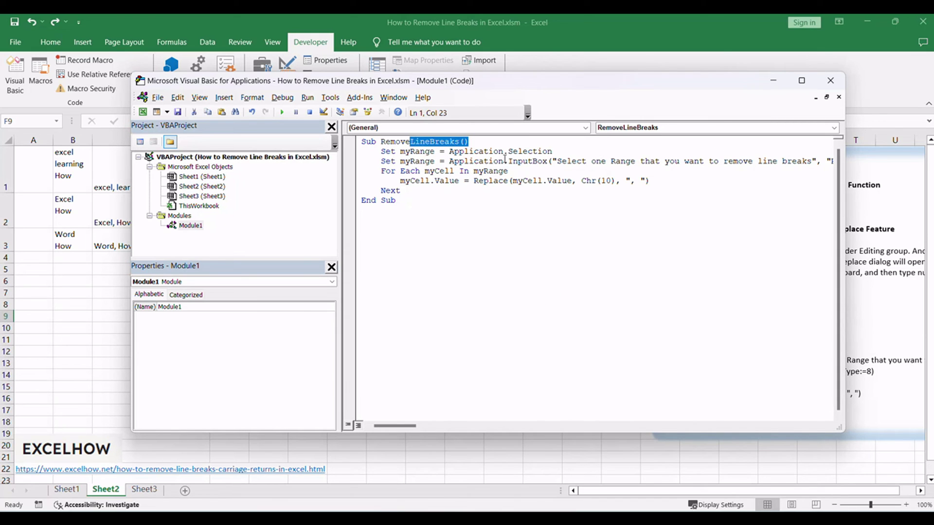
{"action": "left_click_drag", "start_coordinate": [596, 161], "coordinate": [787, 172]}
{"action": "left_click", "coordinate": [700, 208]}
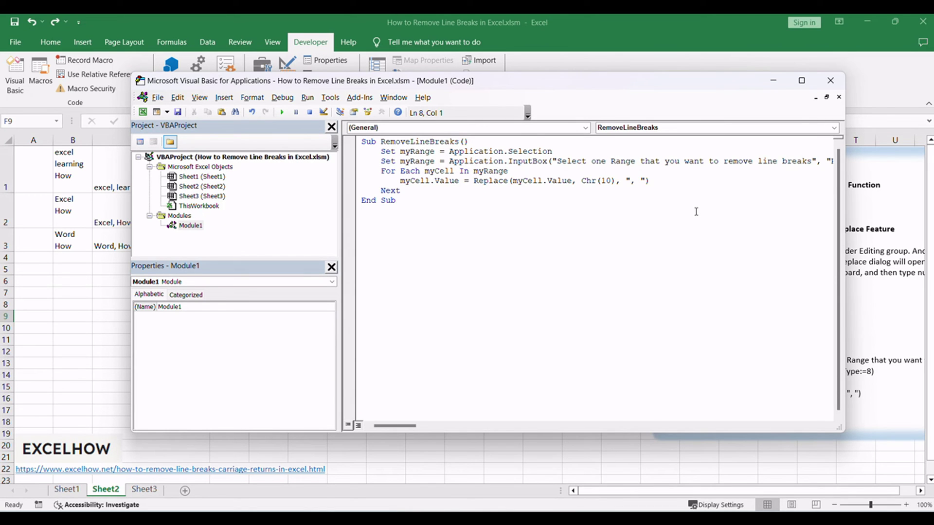
{"action": "left_click", "coordinate": [831, 82]}
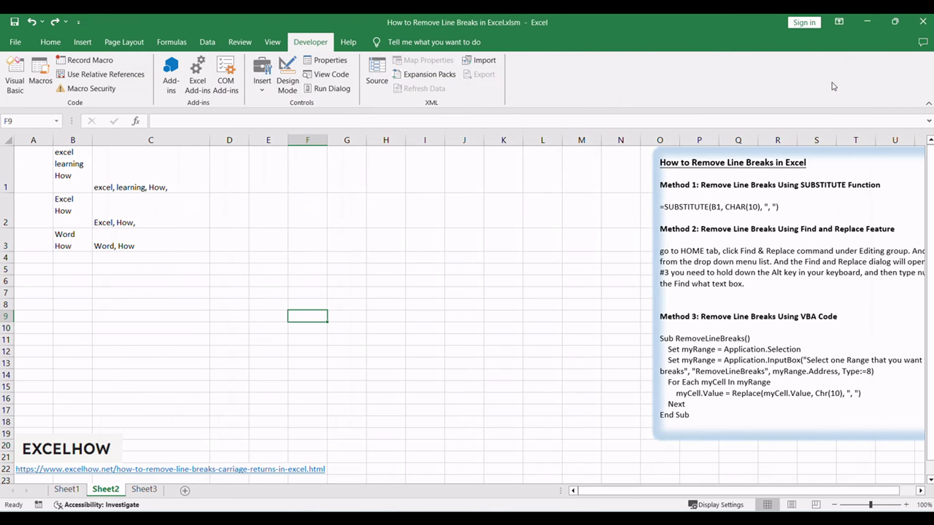
{"action": "left_click", "coordinate": [584, 249]}
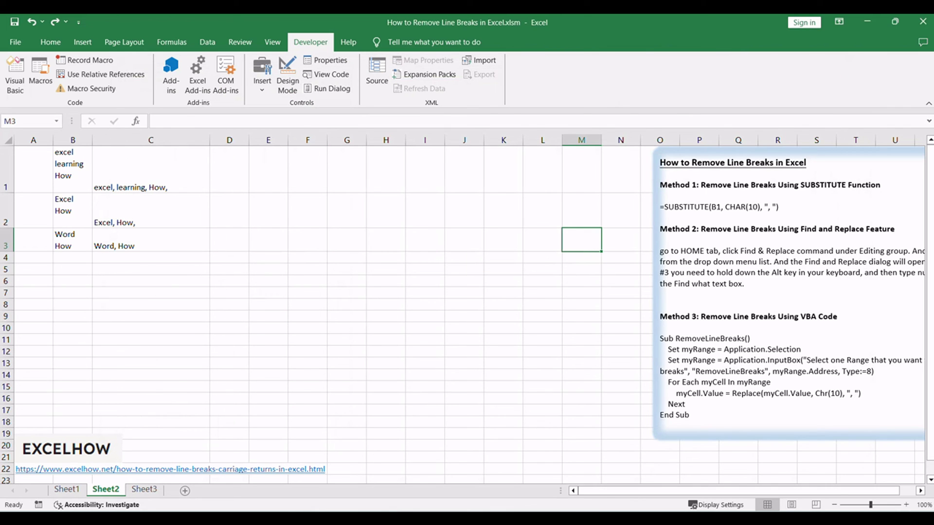
Open the list of macros and run RemoveLineBreaks
{"action": "key", "text": "alt+F8"}
{"action": "left_click", "coordinate": [391, 350]}
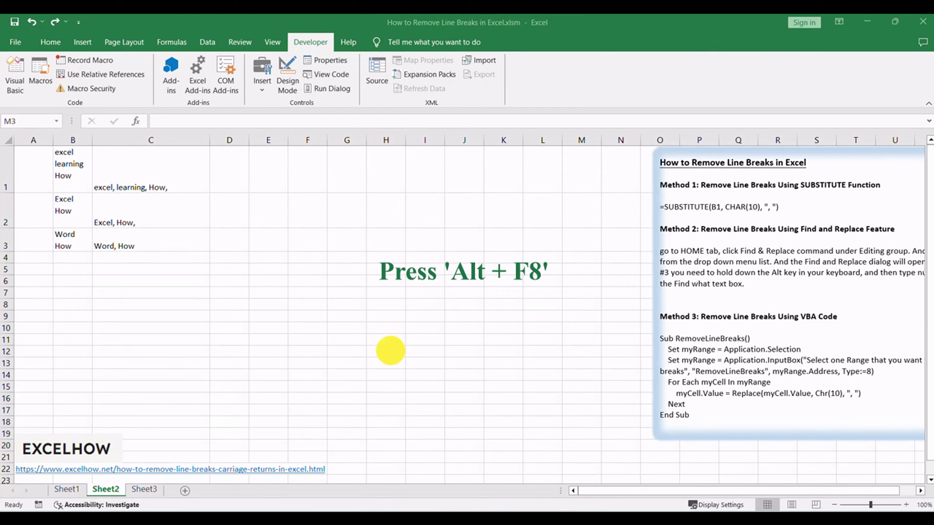
{"action": "key", "text": "alt+F8"}
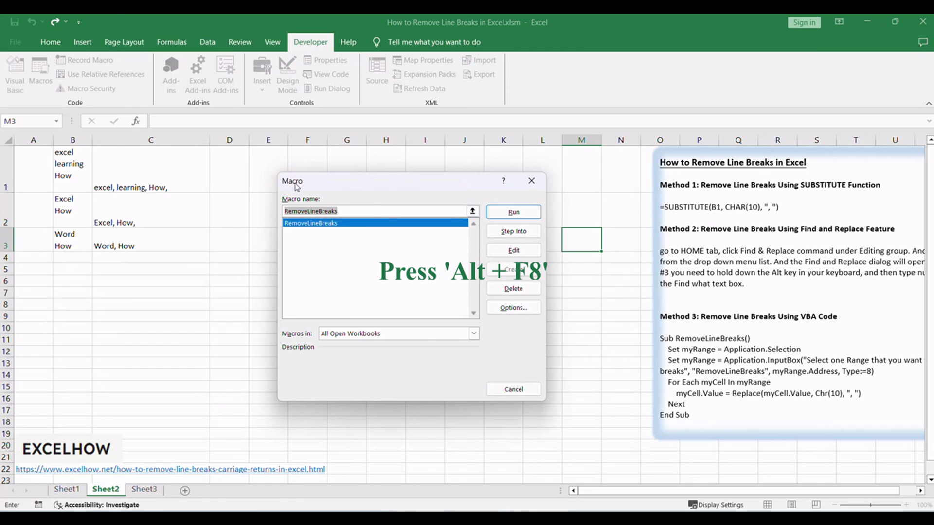
{"action": "left_click_drag", "start_coordinate": [329, 182], "coordinate": [380, 182]}
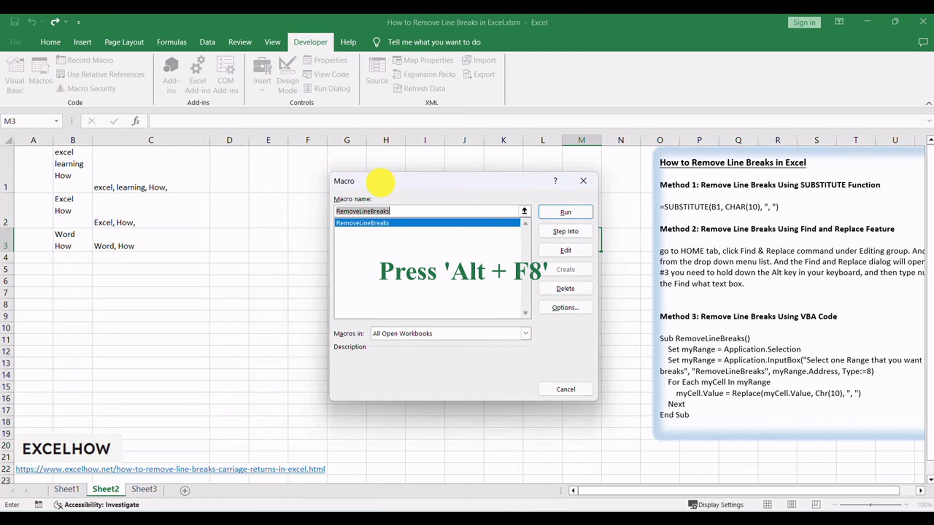
{"action": "left_click", "coordinate": [356, 226]}
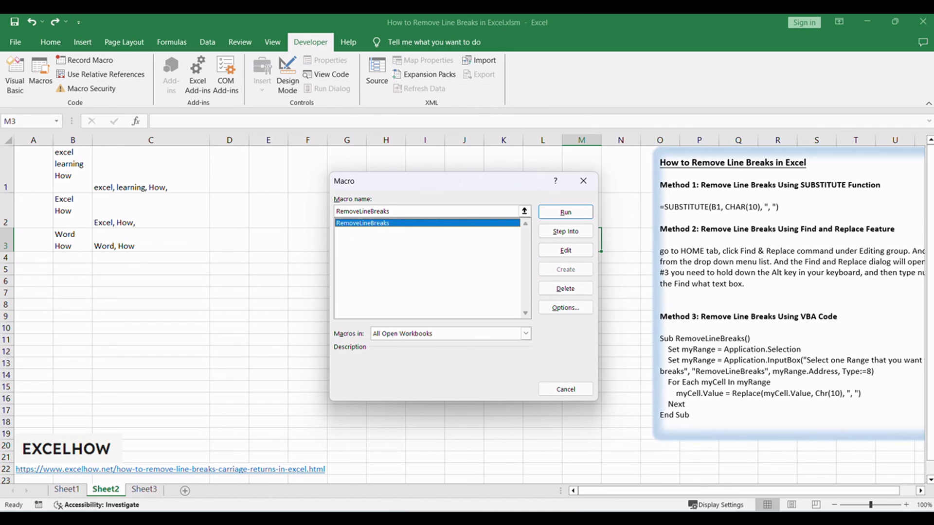
{"action": "key", "text": "Return"}
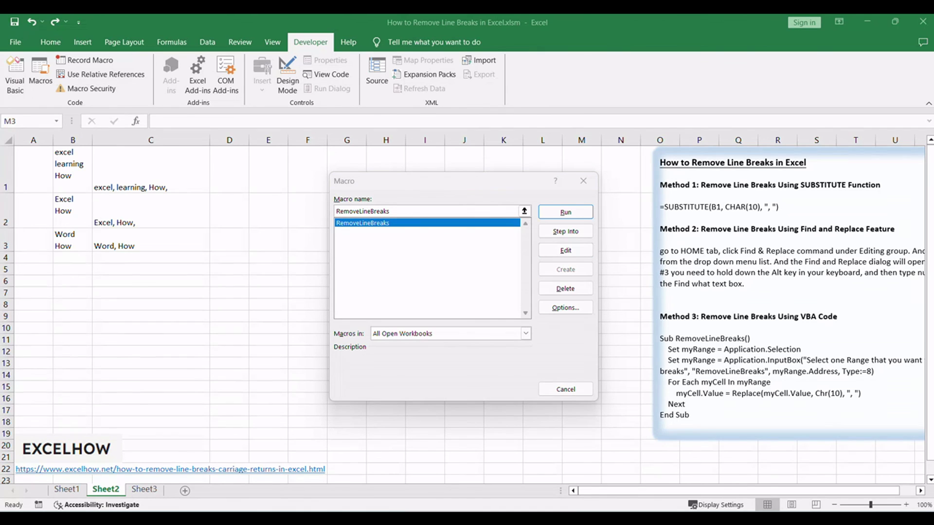
{"action": "left_click", "coordinate": [427, 184]}
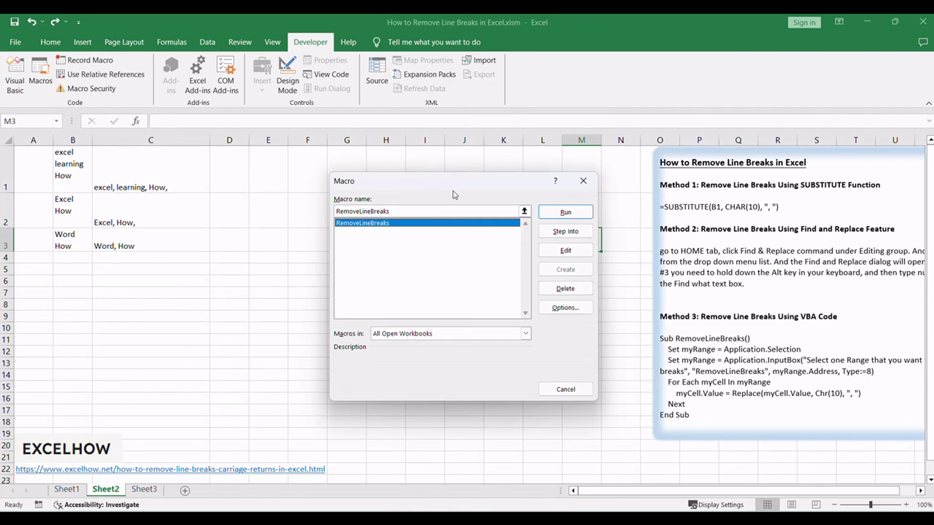
{"action": "left_click", "coordinate": [565, 212]}
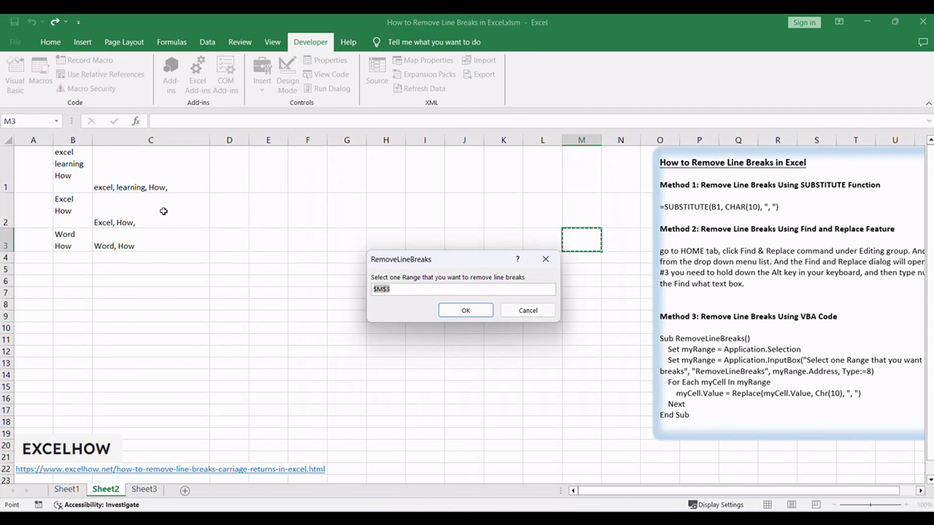
Apply the macro to the range $B$1:$B$3 and widen column B to fit each entry on one line
{"action": "left_click", "coordinate": [70, 161]}
{"action": "left_click_drag", "start_coordinate": [71, 161], "coordinate": [69, 247]}
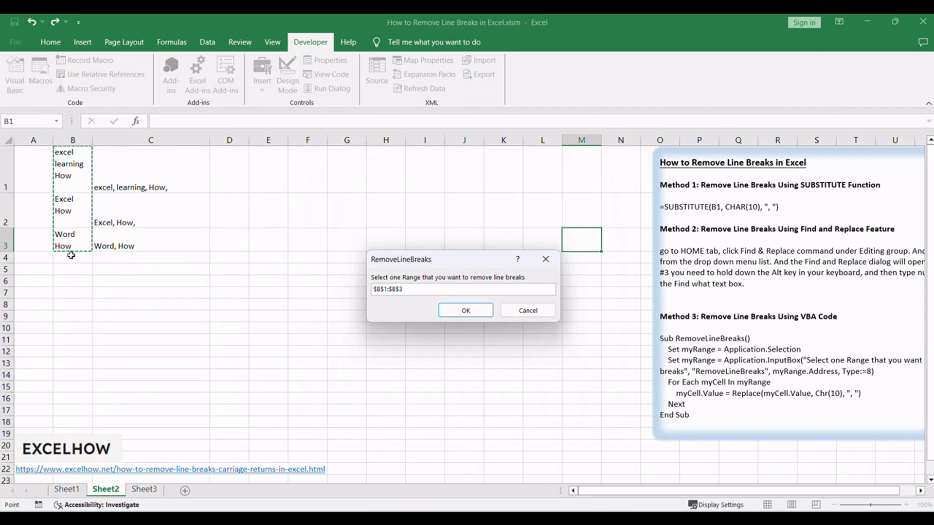
{"action": "left_click_drag", "start_coordinate": [410, 293], "coordinate": [369, 288]}
{"action": "left_click", "coordinate": [425, 263]}
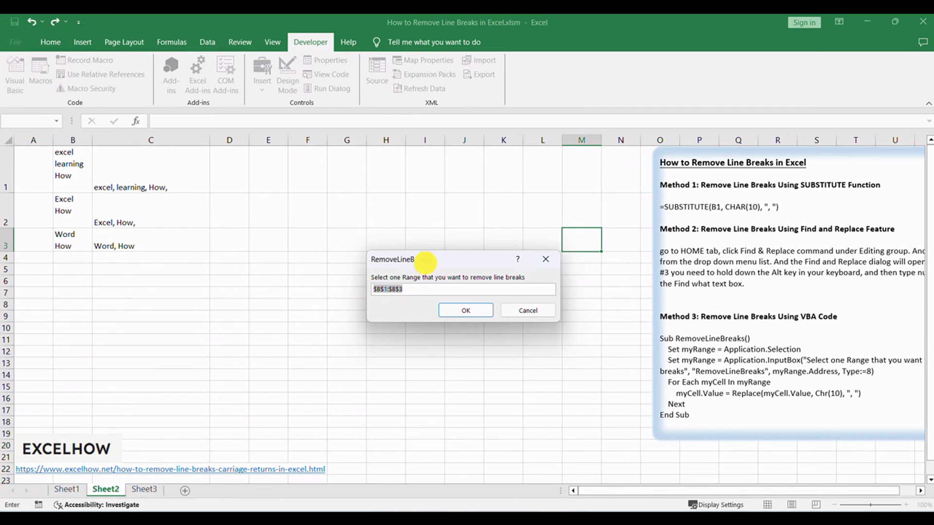
{"action": "key", "text": "Return"}
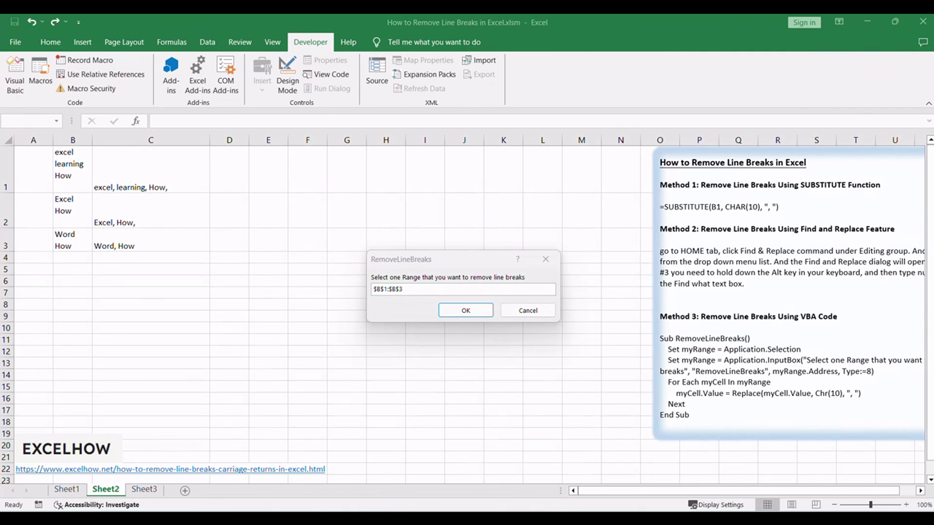
{"action": "left_click", "coordinate": [396, 268]}
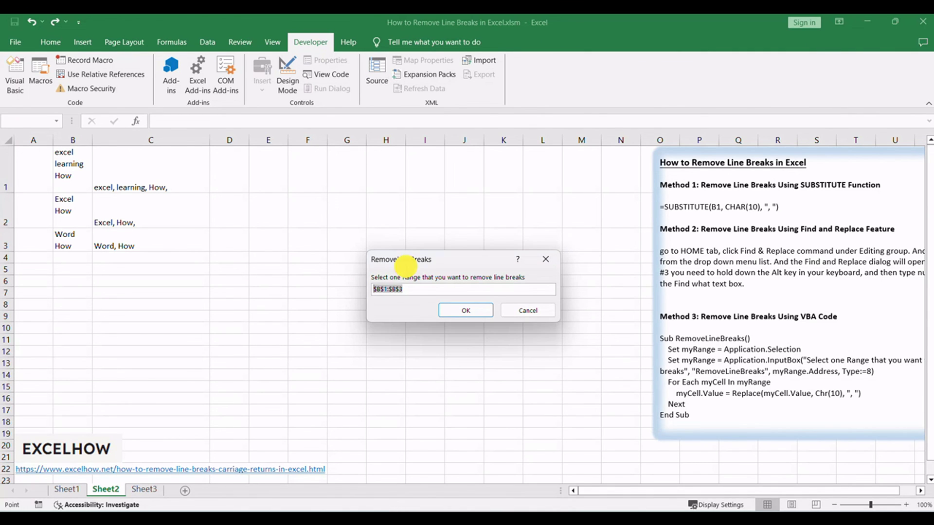
{"action": "left_click", "coordinate": [466, 310]}
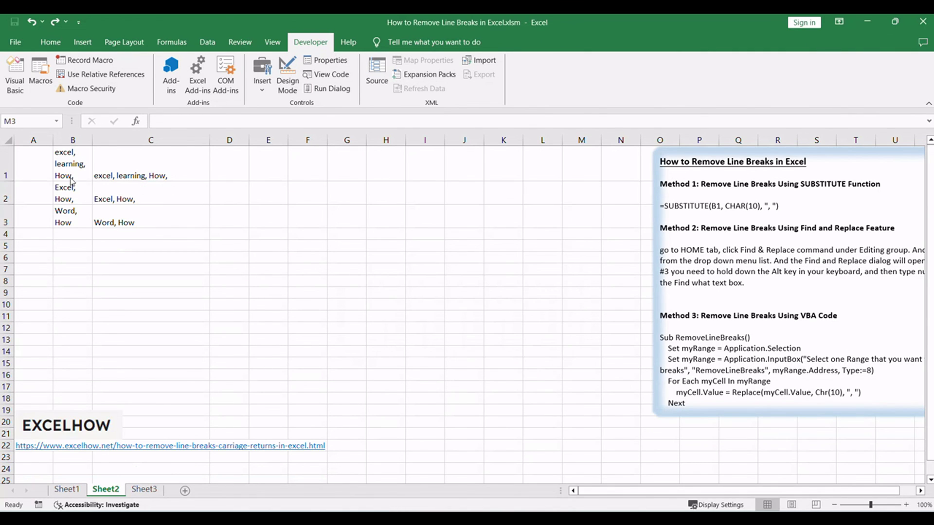
{"action": "left_click_drag", "start_coordinate": [94, 141], "coordinate": [168, 140]}
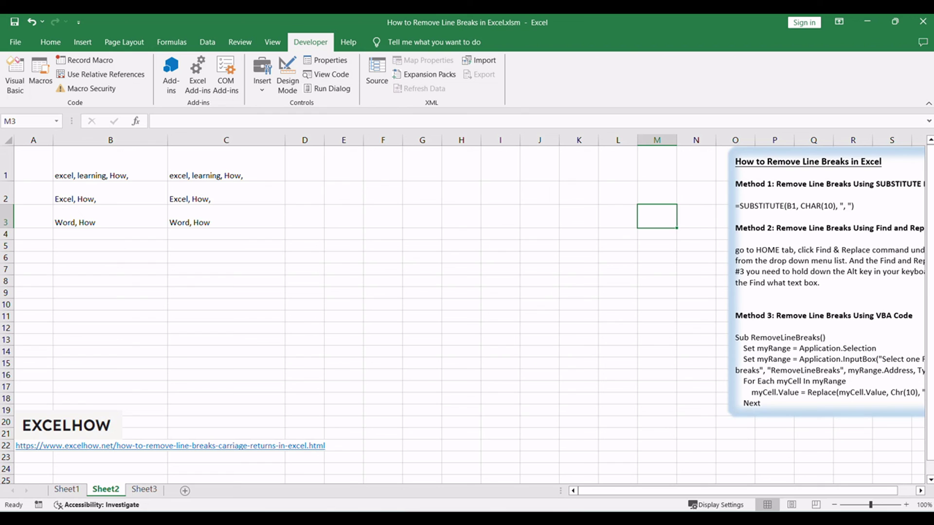
Review the three method headings in the notes text box: SUBSTITUTE Function, Find and Replace Feature, and VBA Code
{"action": "left_click", "coordinate": [818, 316]}
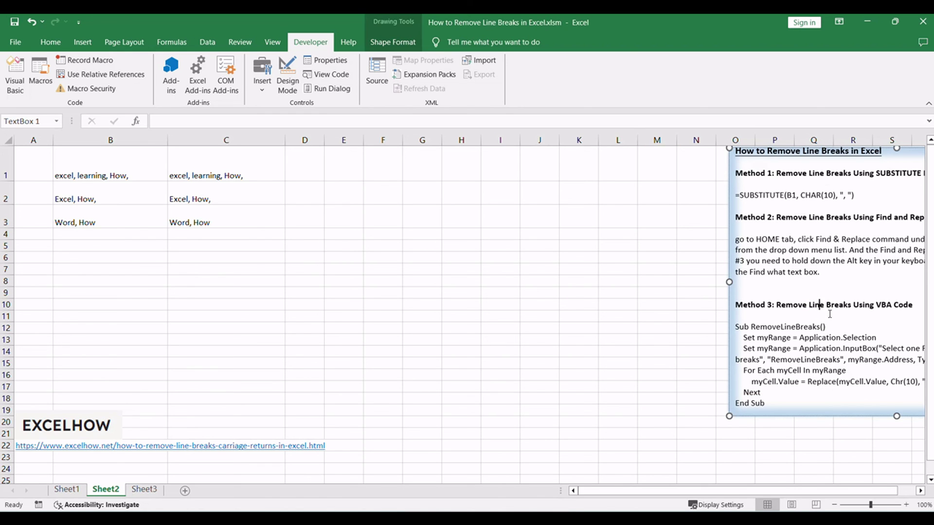
{"action": "left_click_drag", "start_coordinate": [884, 179], "coordinate": [924, 175]}
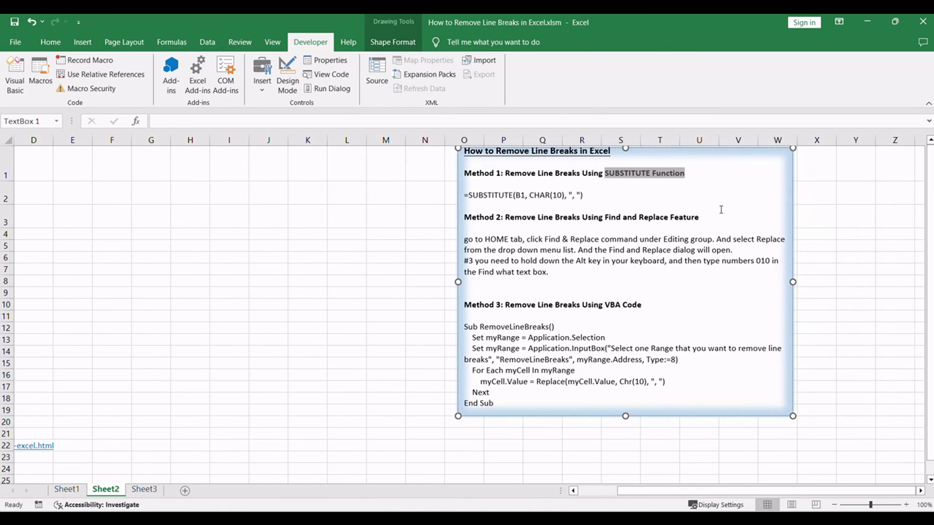
{"action": "left_click_drag", "start_coordinate": [606, 218], "coordinate": [699, 218]}
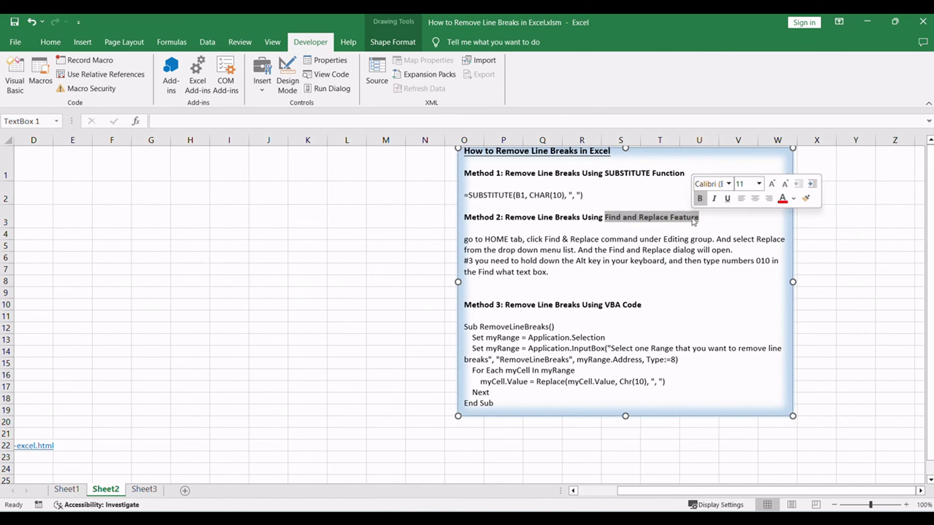
{"action": "left_click_drag", "start_coordinate": [604, 305], "coordinate": [686, 304]}
{"action": "left_click", "coordinate": [679, 349]}
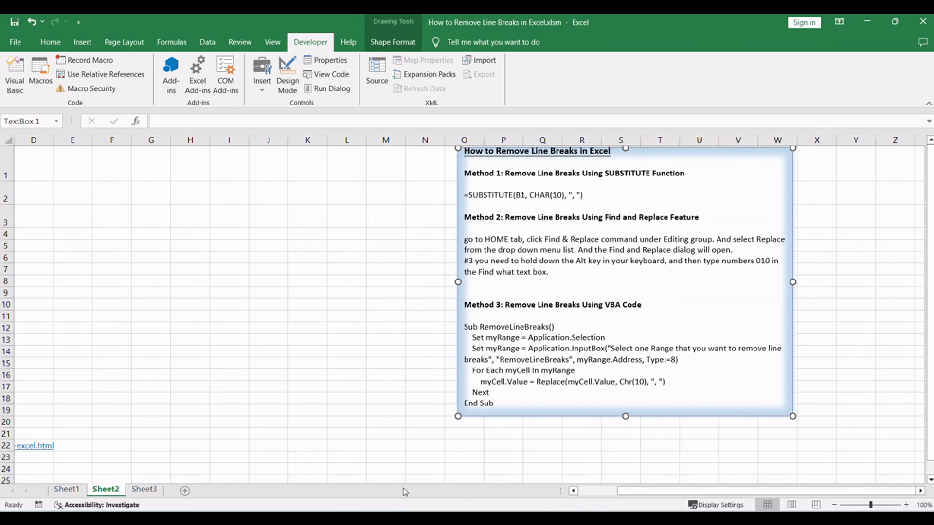
{"action": "left_click_drag", "start_coordinate": [734, 496], "coordinate": [631, 491]}
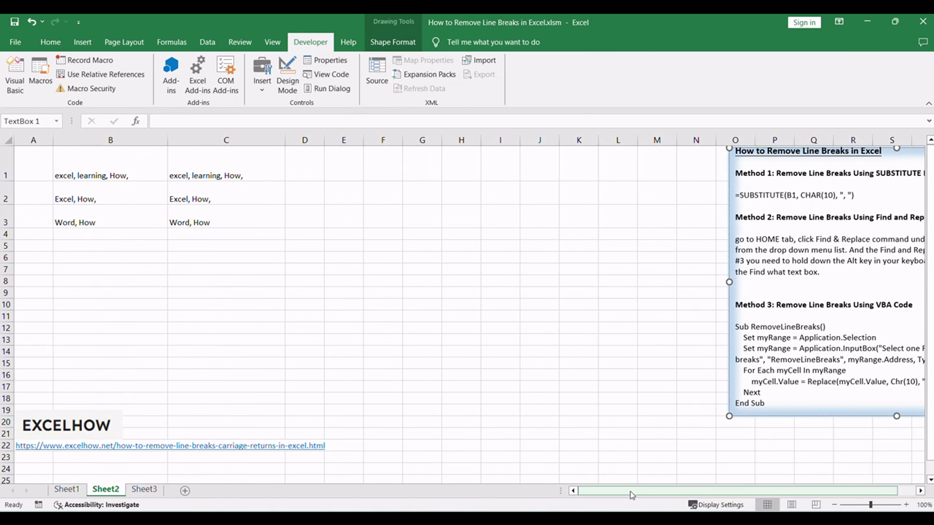